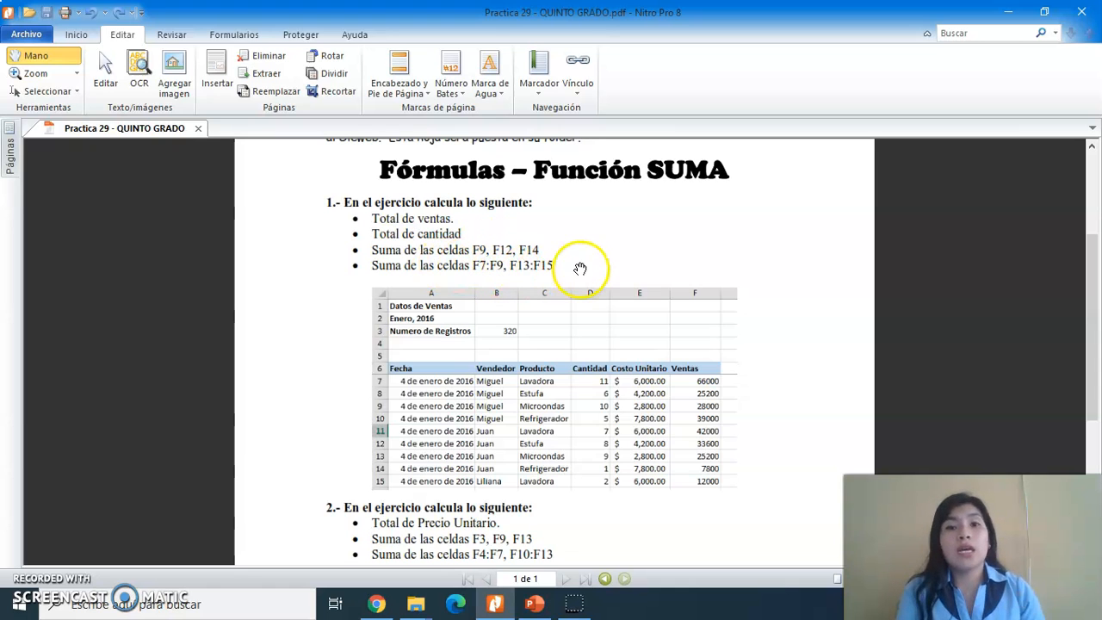
Review the instructions and both SUMA exercises with their data tables in the Practica 29 PDF.
left_click_drag(1091, 249, 1095, 382)
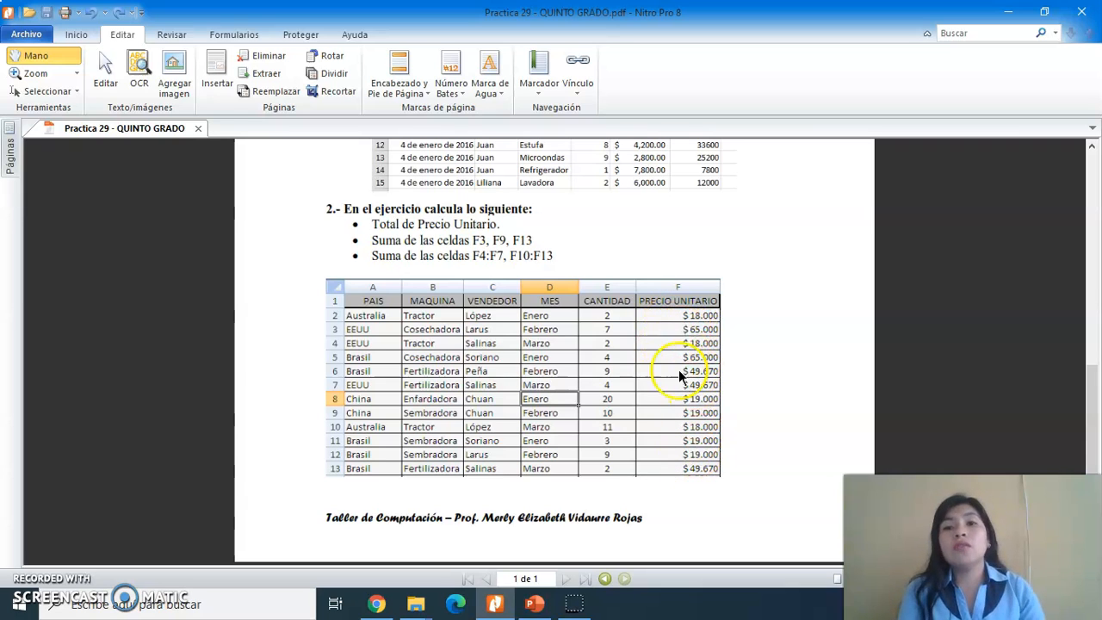
left_click_drag(1086, 430, 1095, 188)
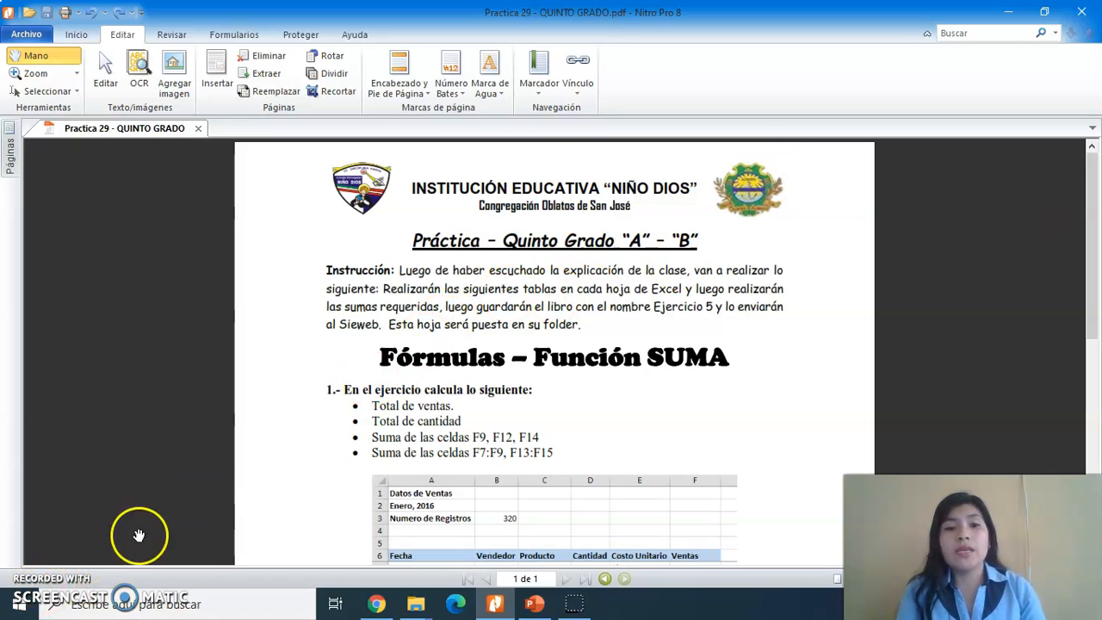
left_click_drag(1090, 235, 1097, 265)
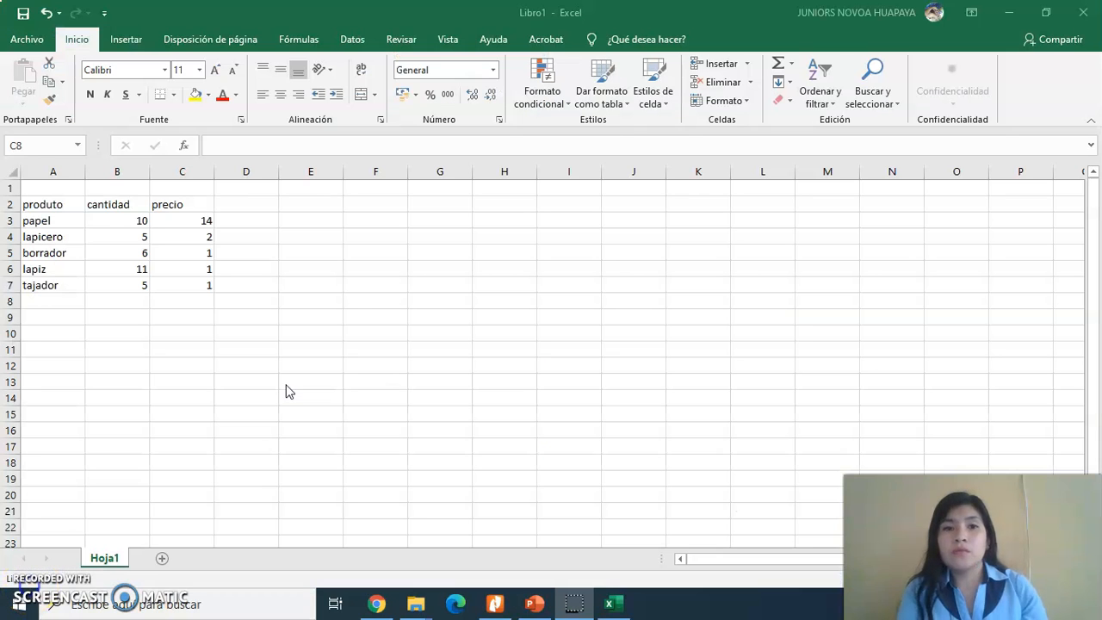
Enter the label "total de precio" in cell A10 of the Excel workbook, below the product table.
left_click(53, 333)
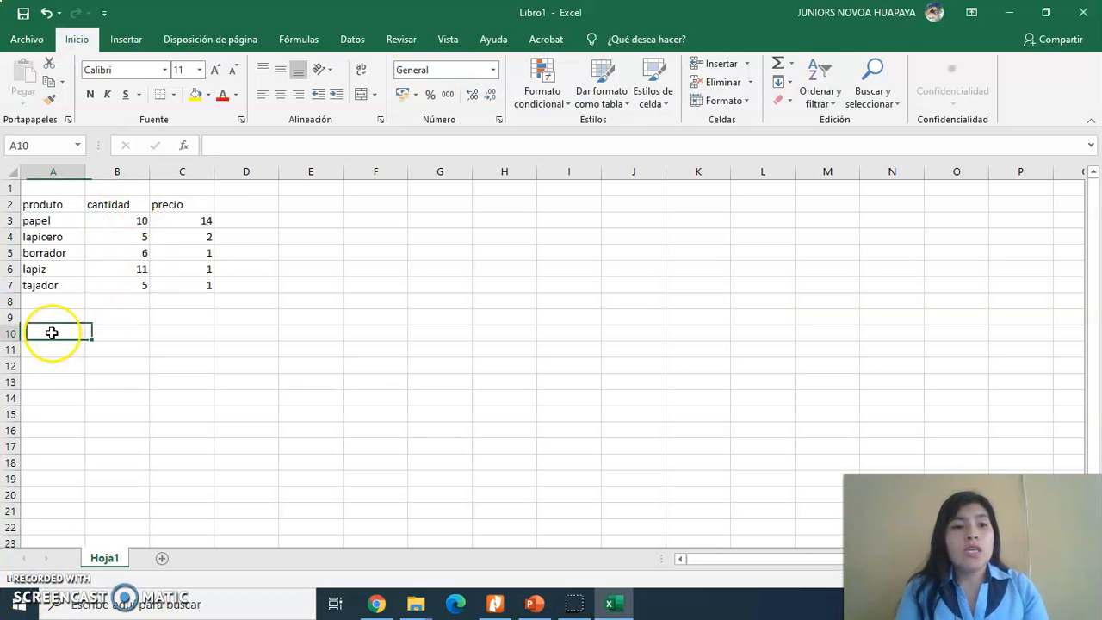
type("to")
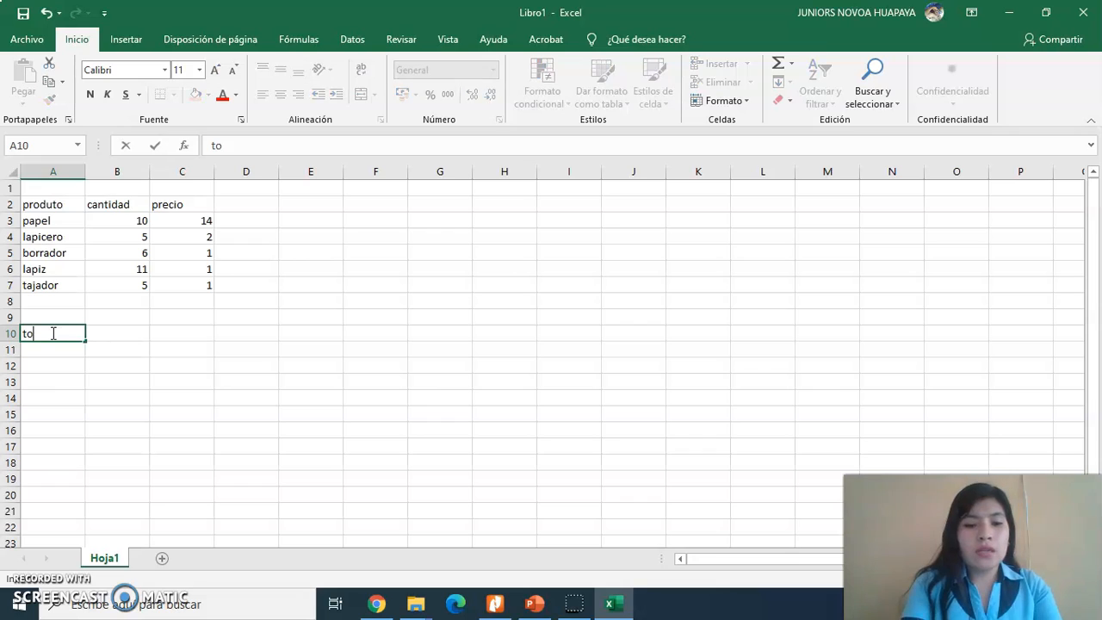
type("tal de pe")
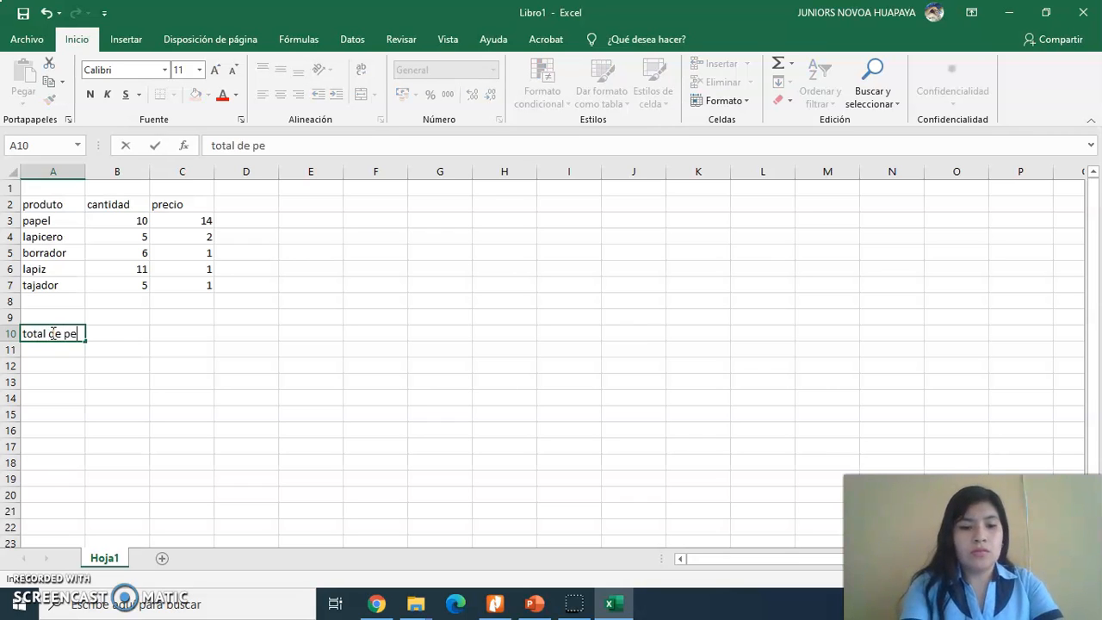
key("BackSpace")
type("recio")
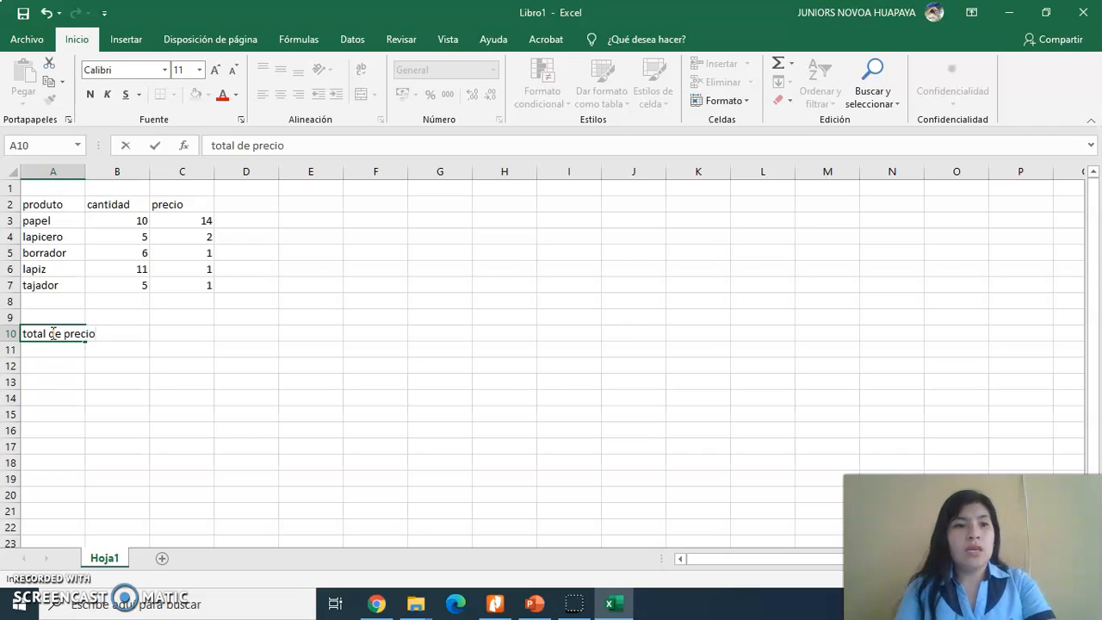
Total the precio column in C10 with the formula =SUMA(C3:C7), and check the formula in that cell.
left_click(158, 333)
left_click(138, 333)
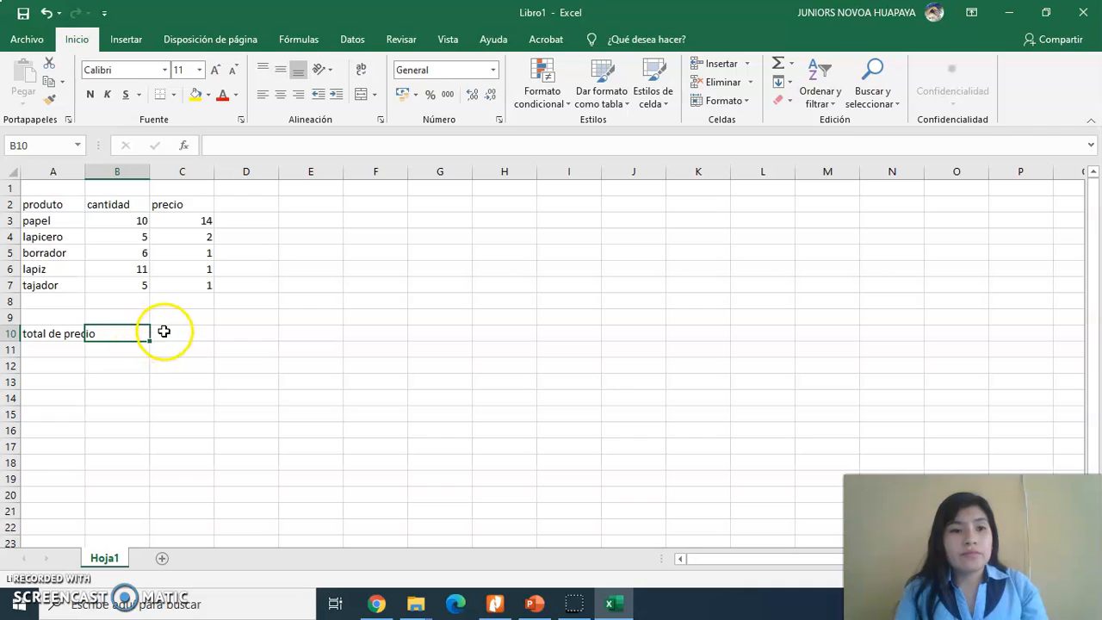
left_click(184, 334)
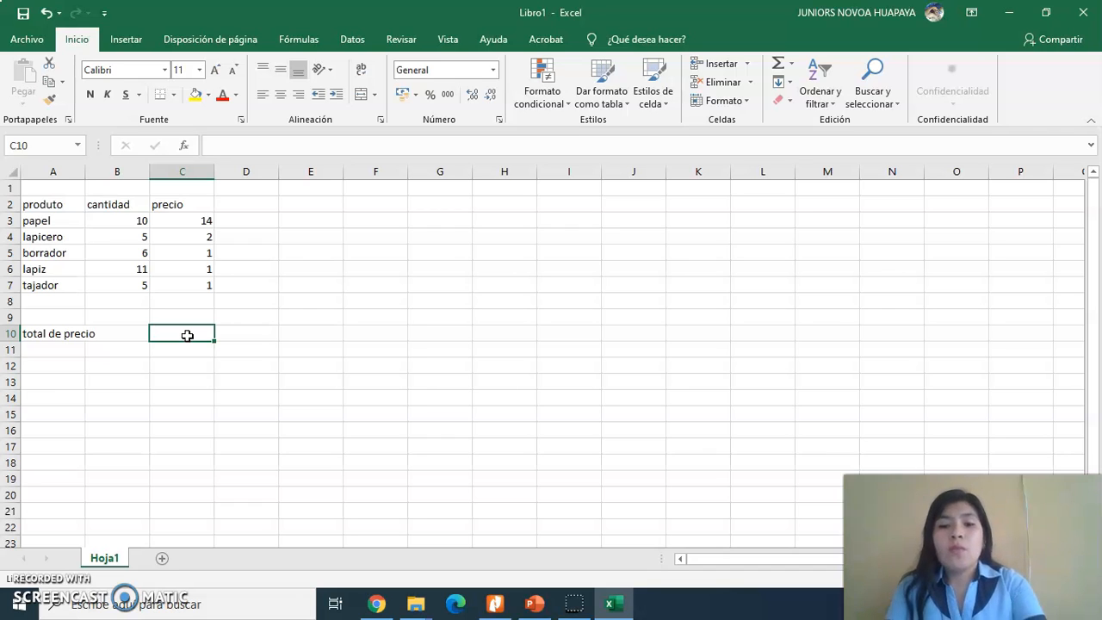
type("=SUMA")
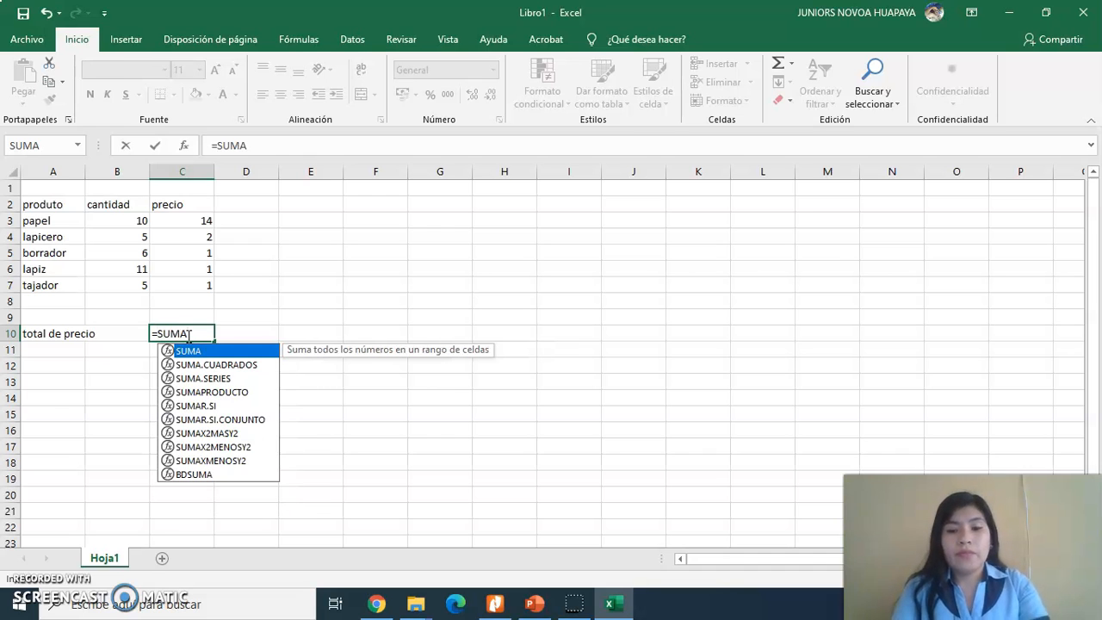
type("(")
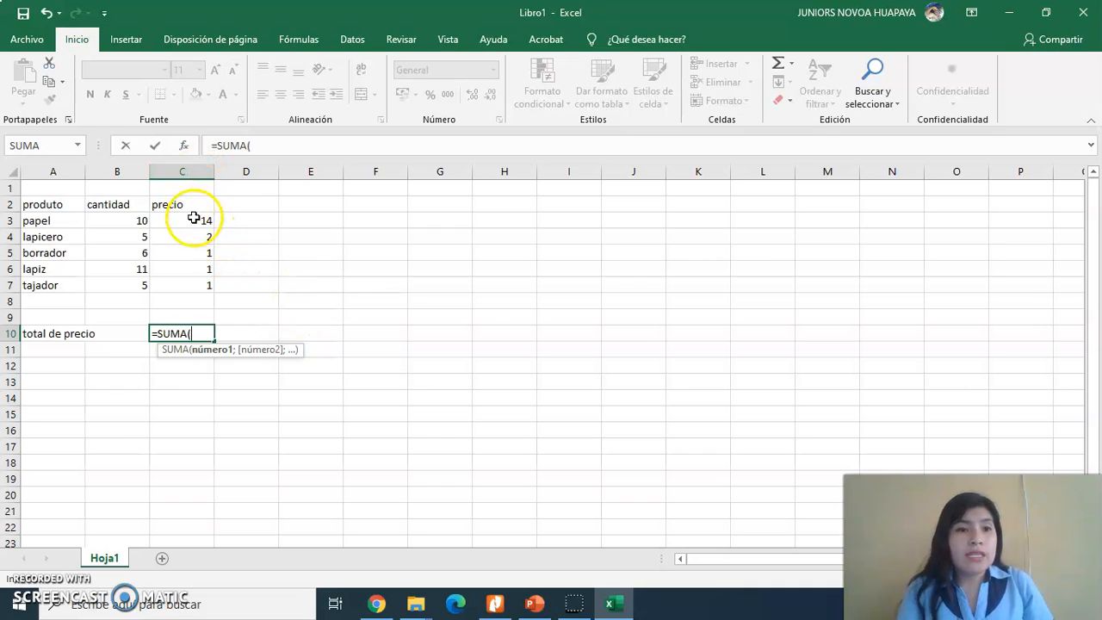
type("C3:")
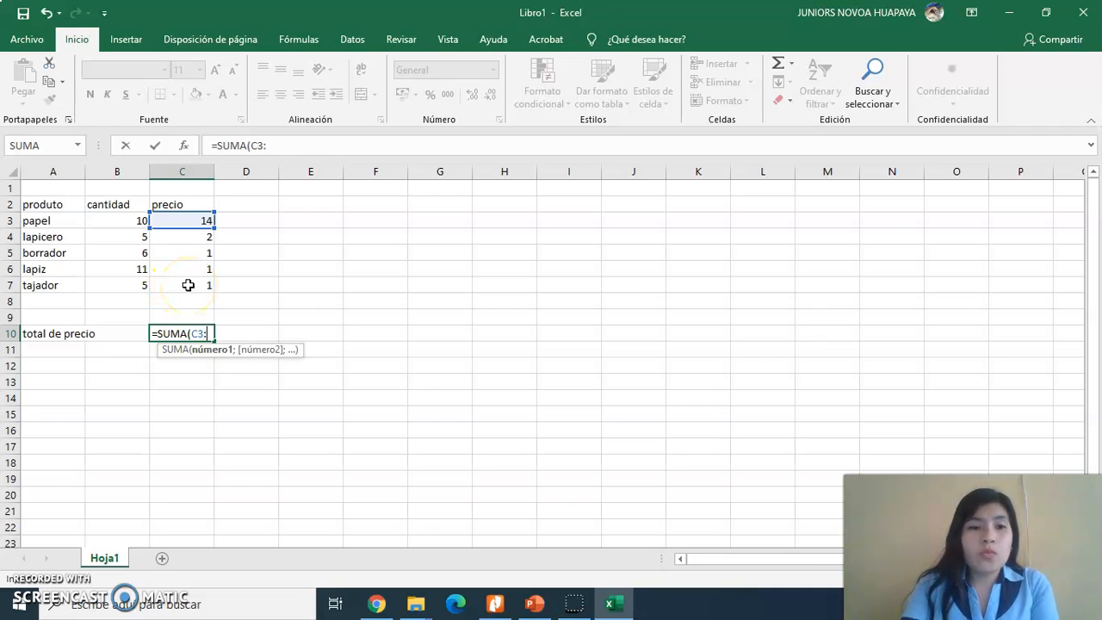
type("C")
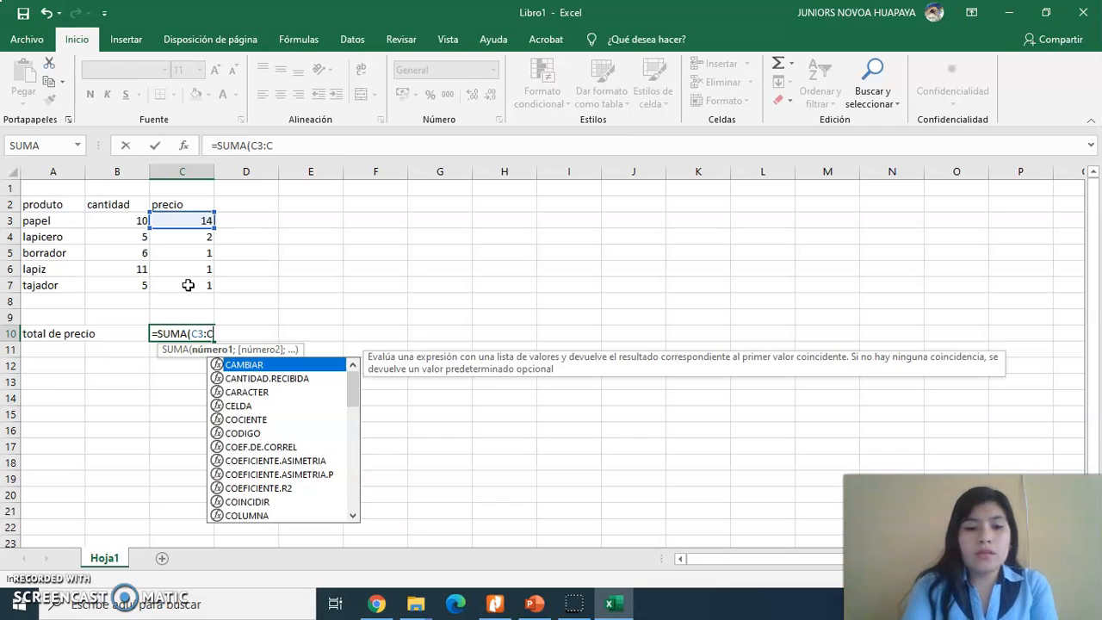
type("7")
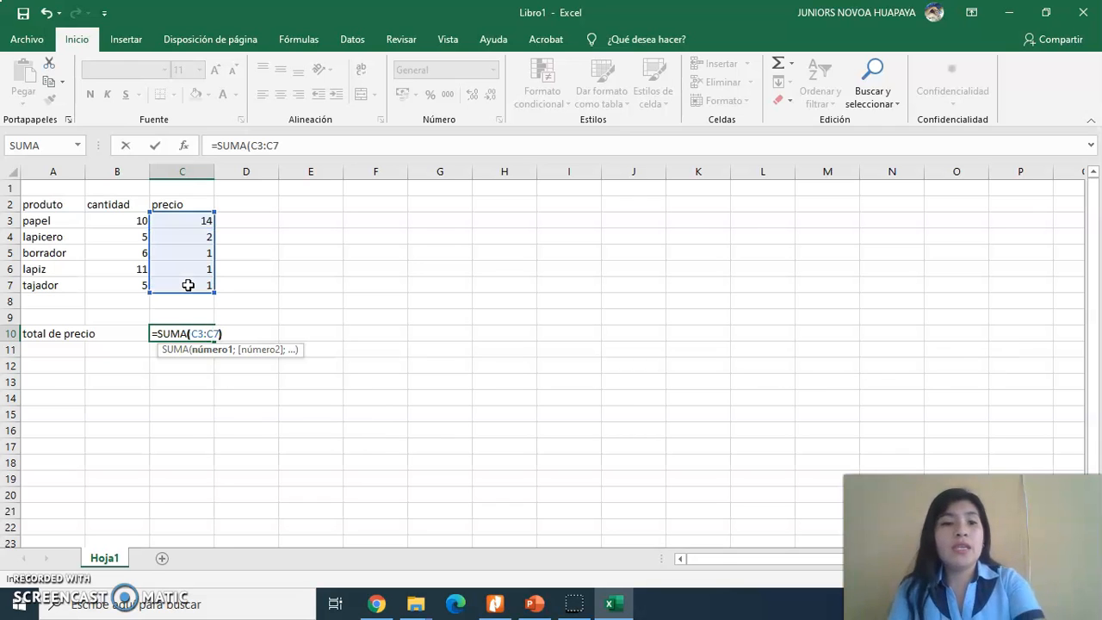
key("Return")
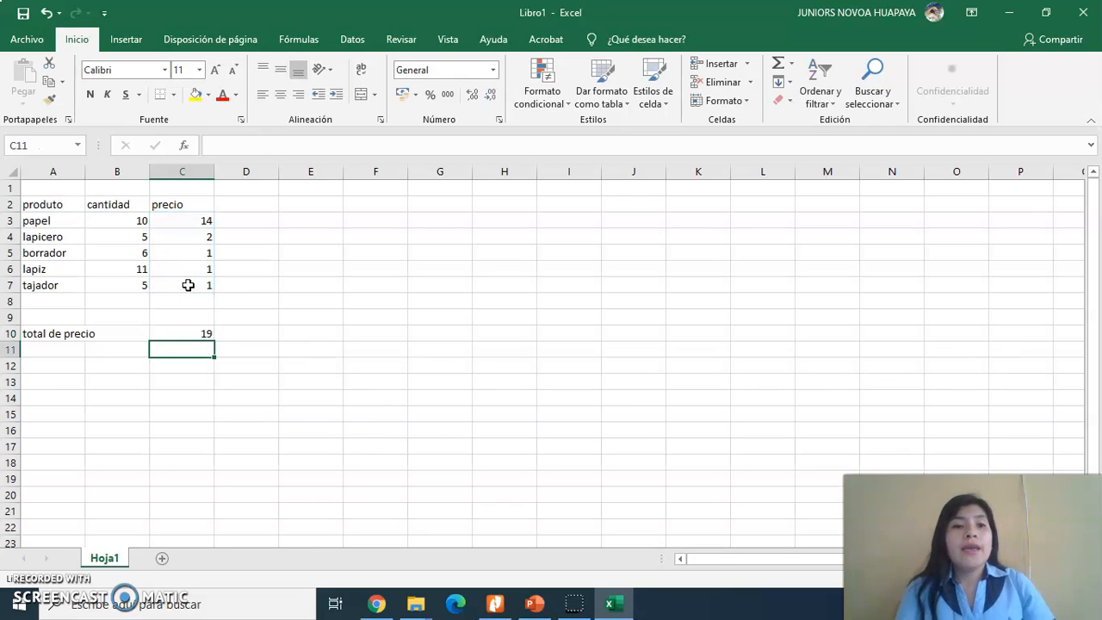
left_click(192, 334)
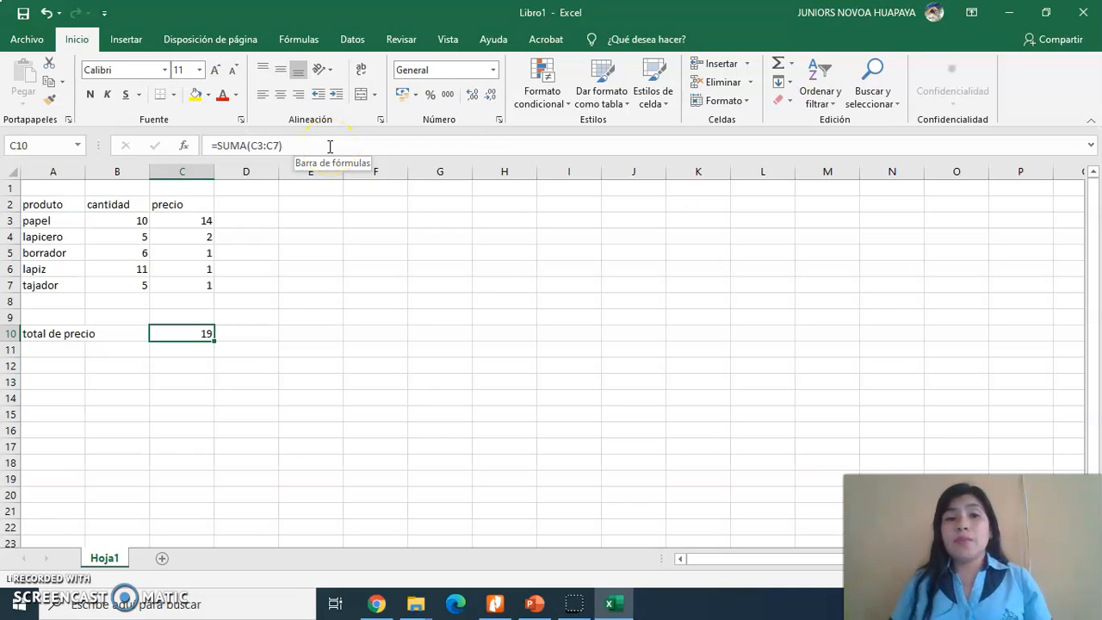
Enter the label "Suma de papel y tajador" in cell A11.
left_click(63, 349)
key("Right")
key("Right")
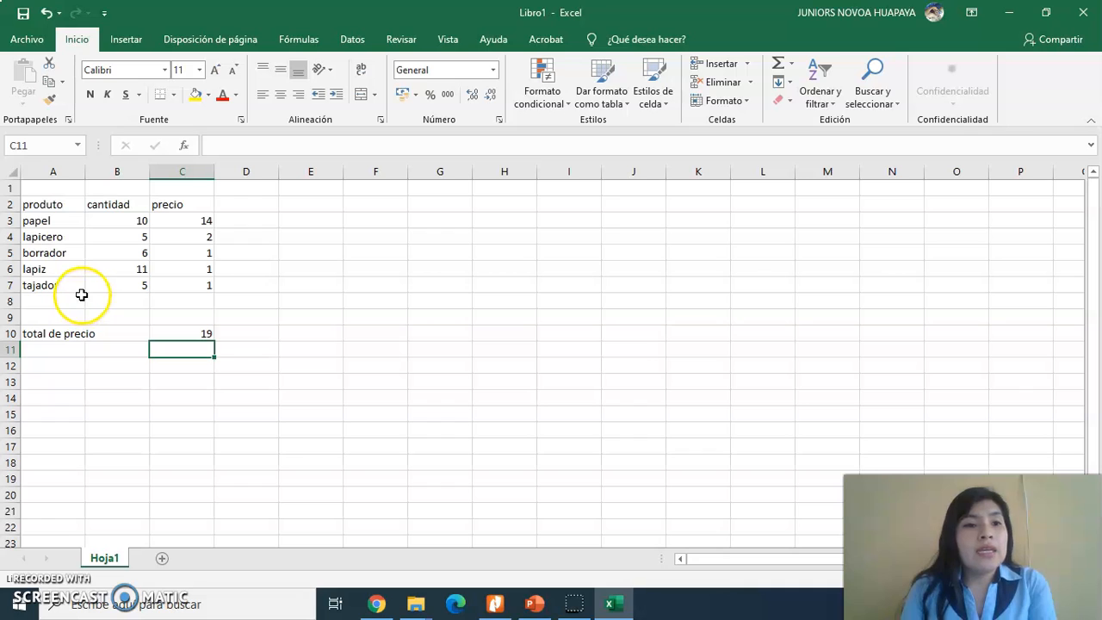
left_click(64, 353)
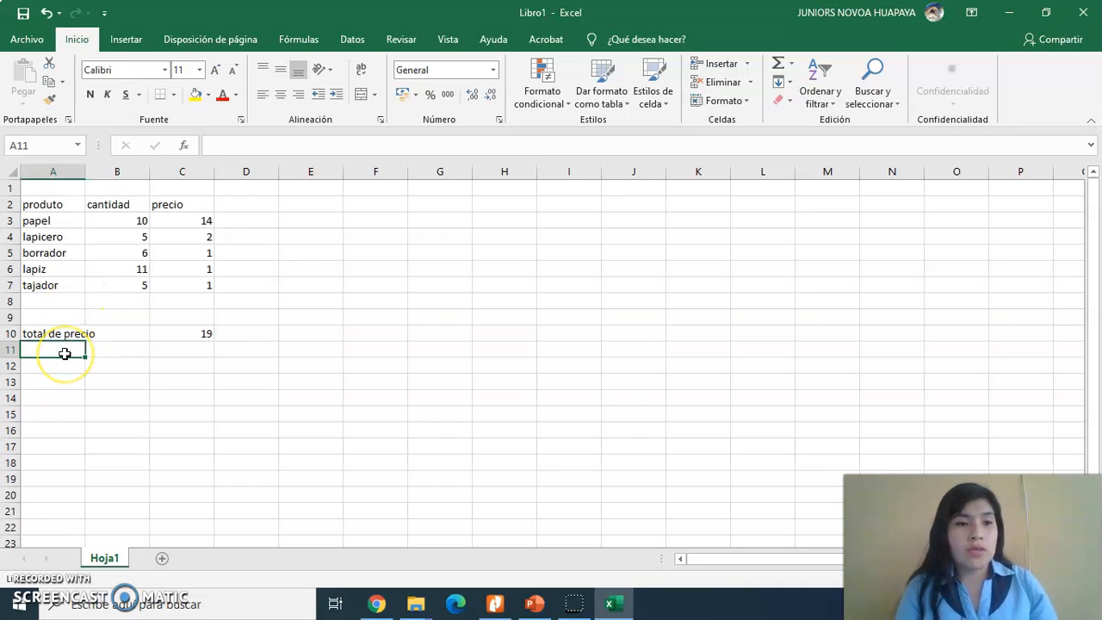
type("Suma de papel y tajao")
key("BackSpace")
key("BackSpace")
type("ador")
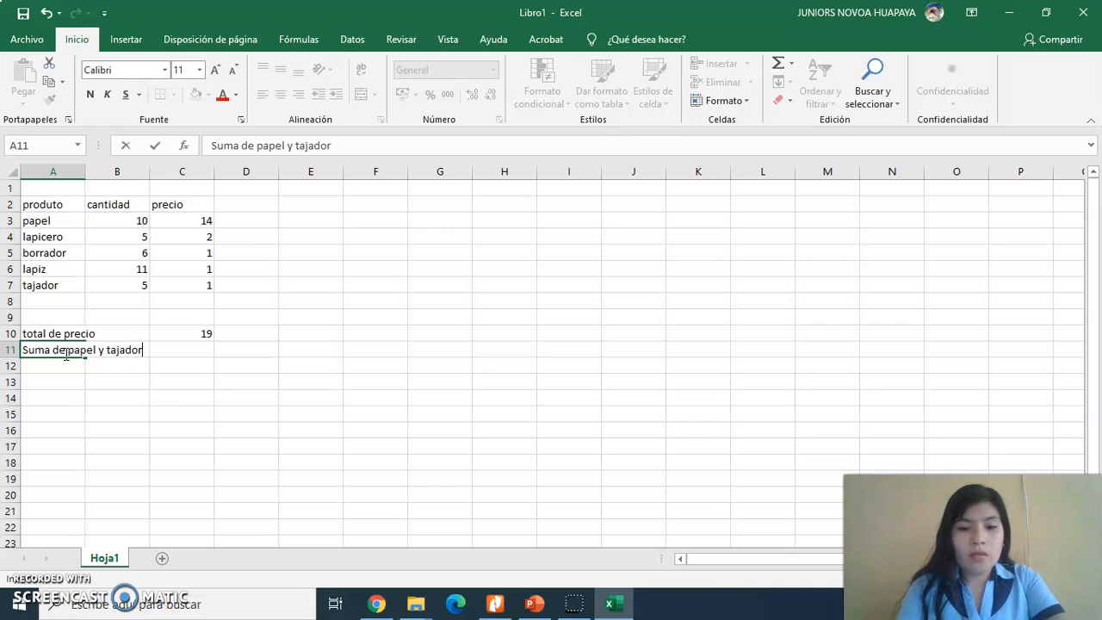
Try to add the papel and tajador quantities in C11 with the formula =SUMA(B3,B7).
key("Tab")
key("Tab")
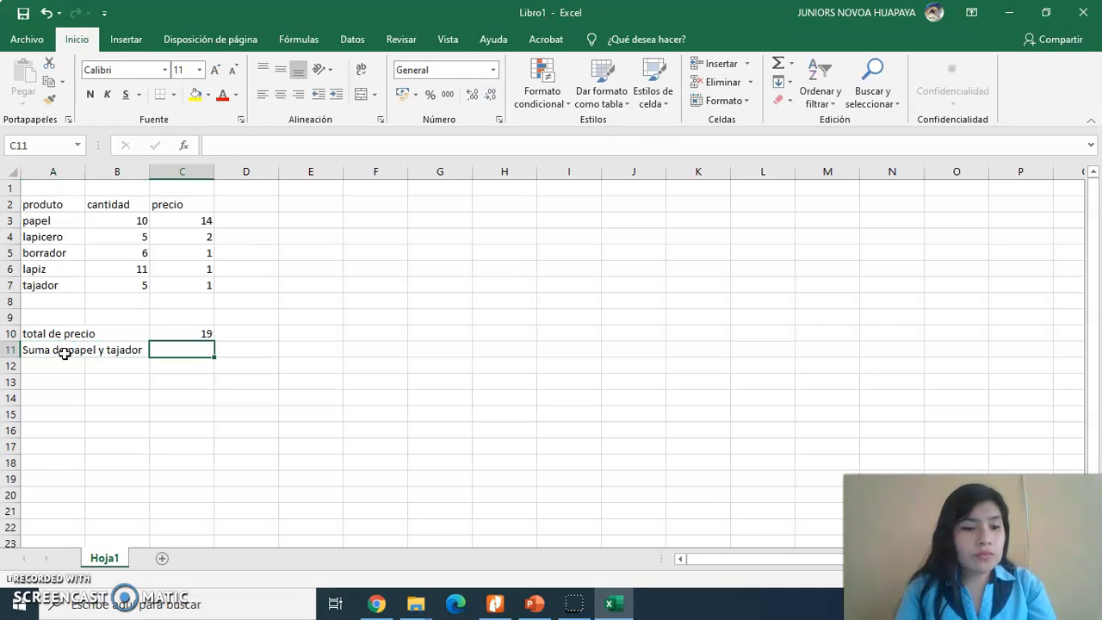
type("=")
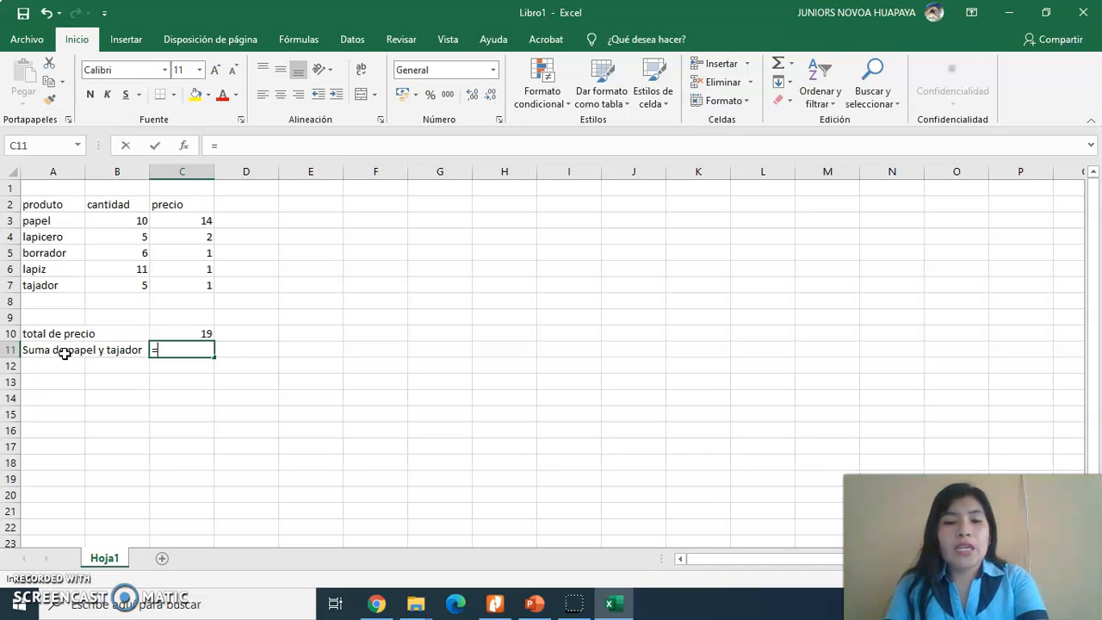
type("SUMA")
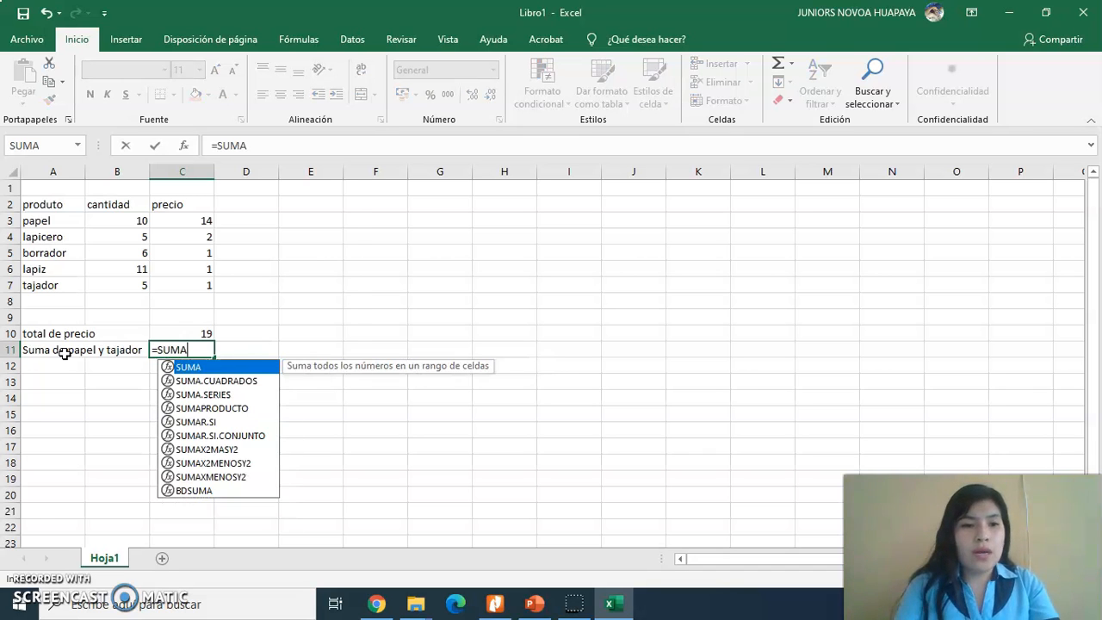
type("(")
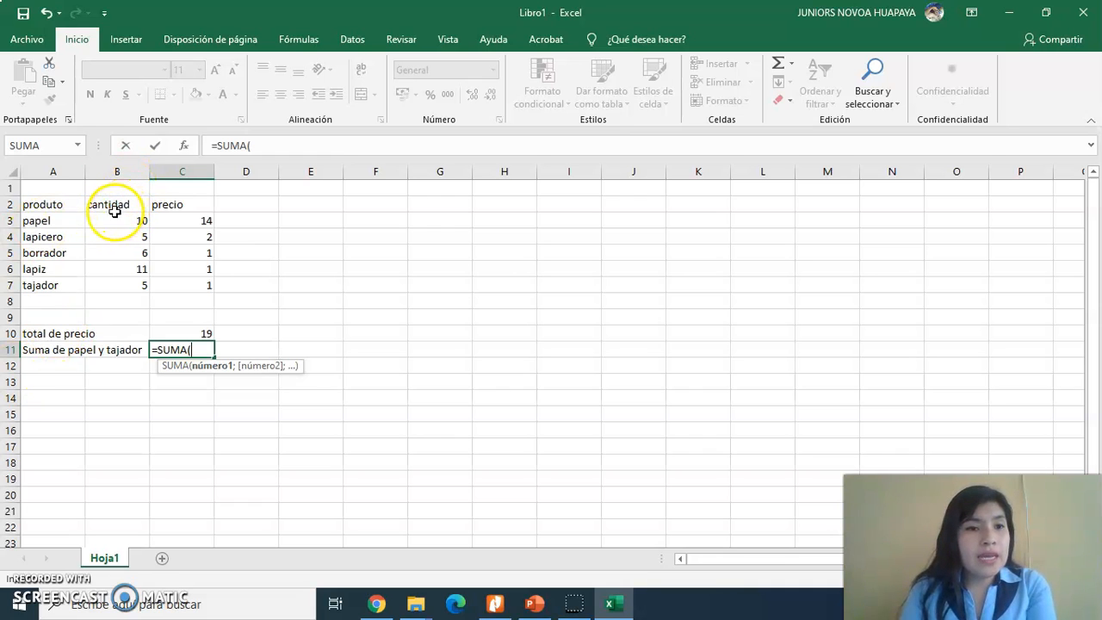
type("B3")
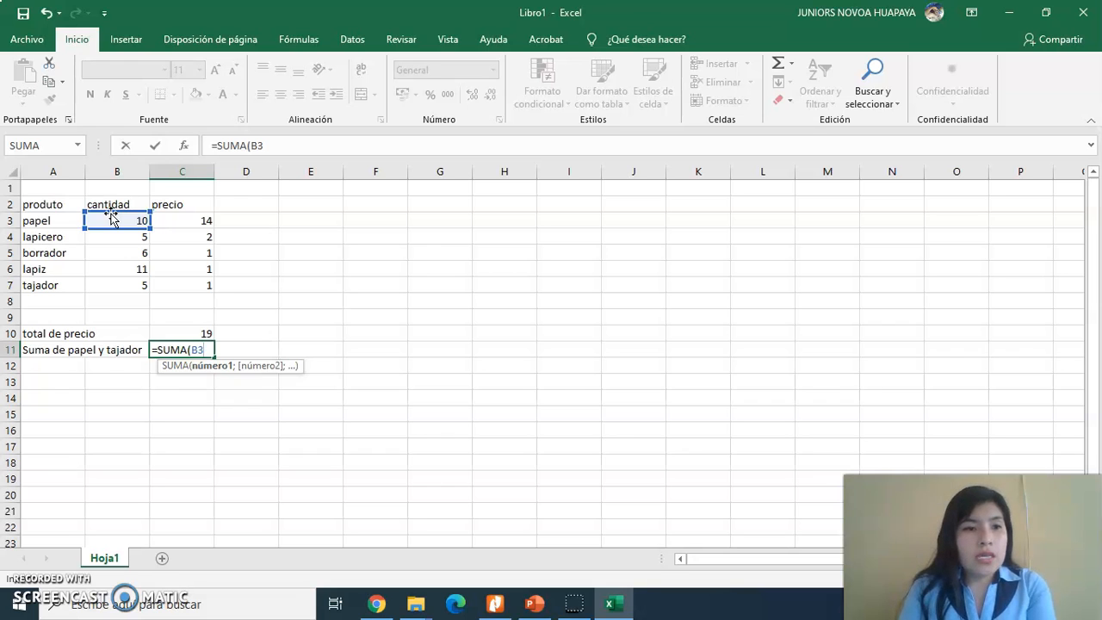
left_click_drag(112, 217, 111, 240)
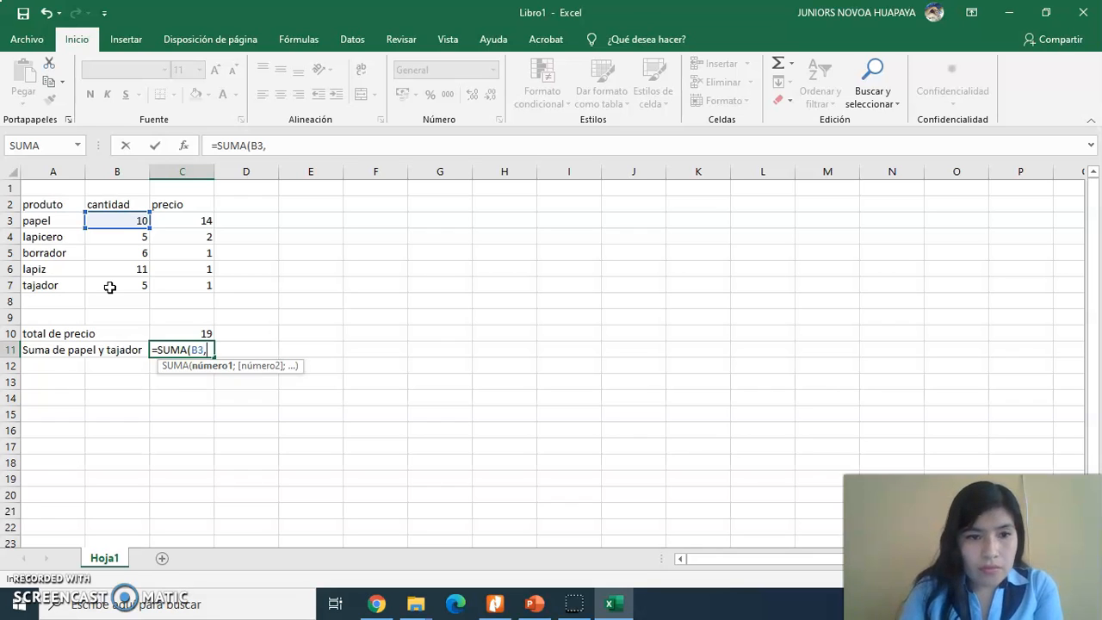
type("B7")
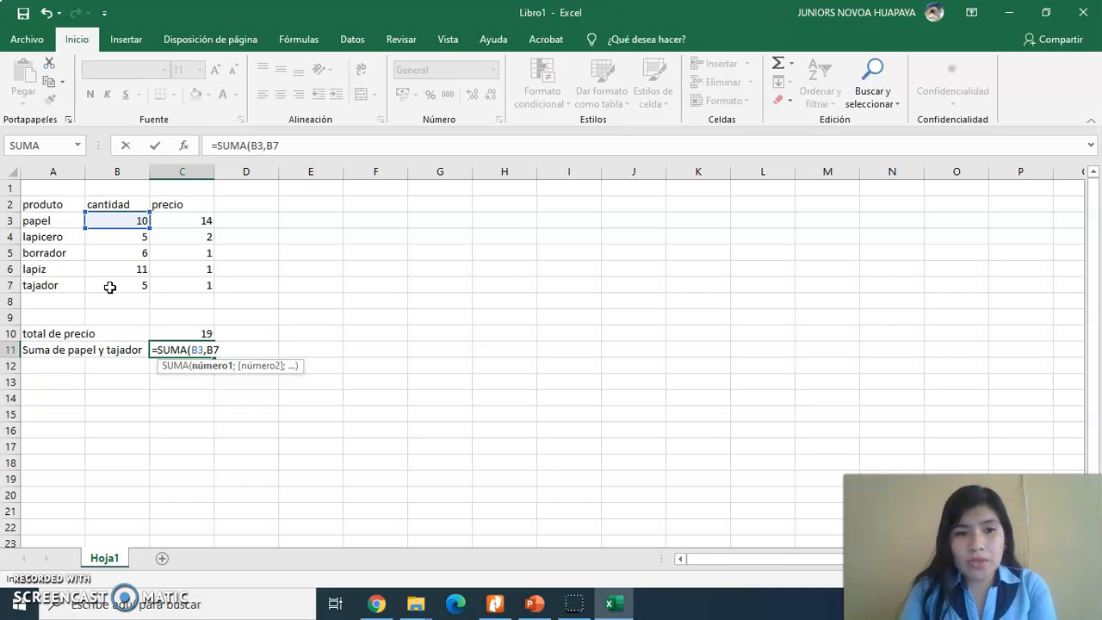
type(")")
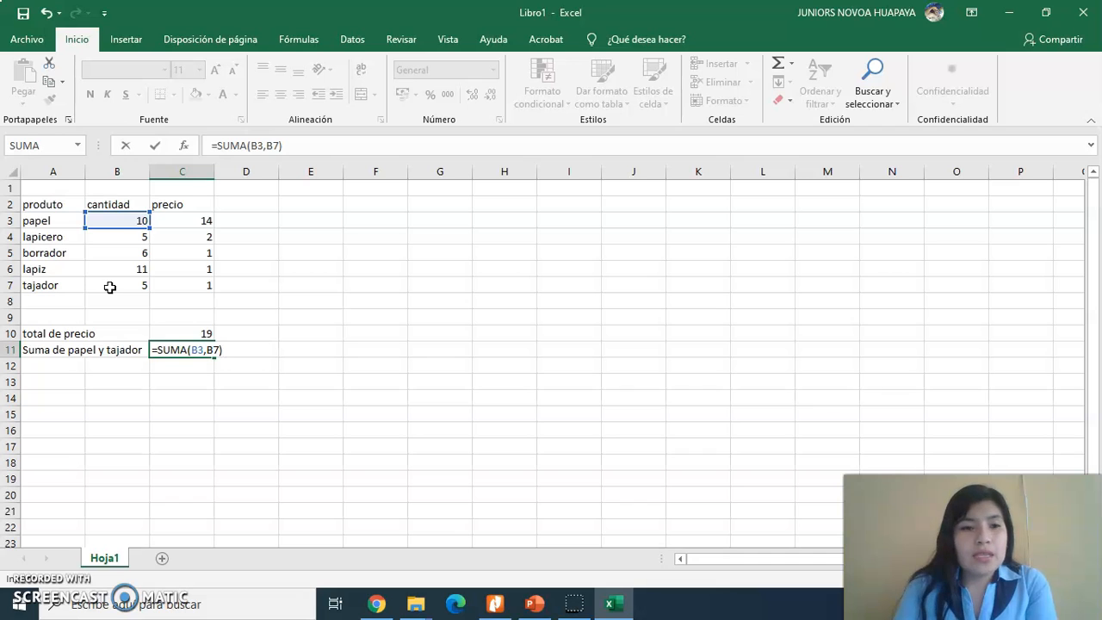
key("Return")
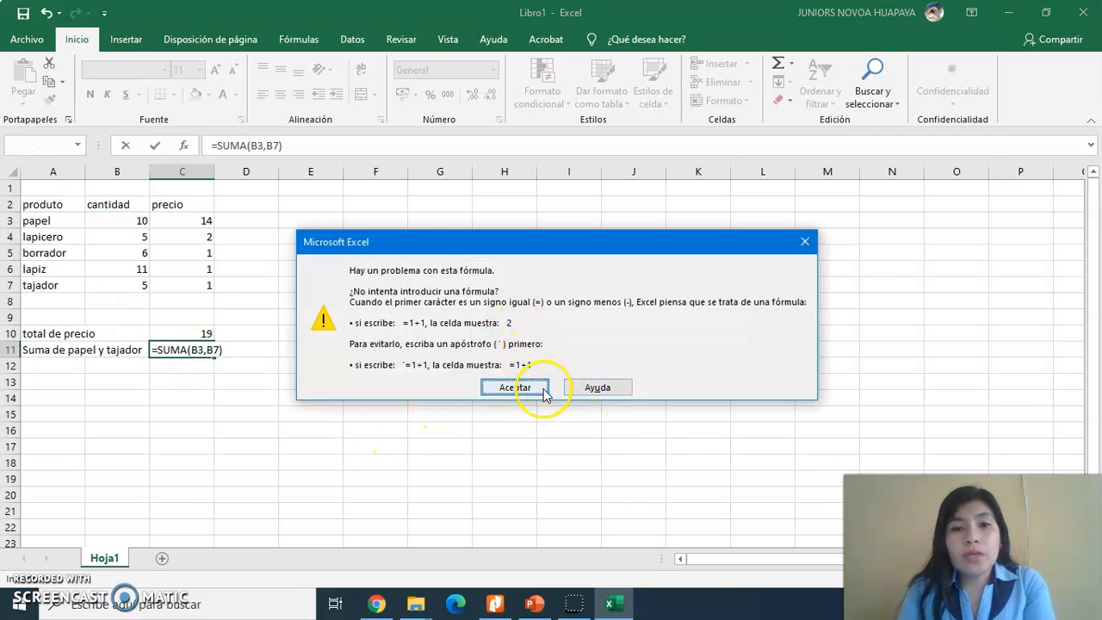
left_click(515, 387)
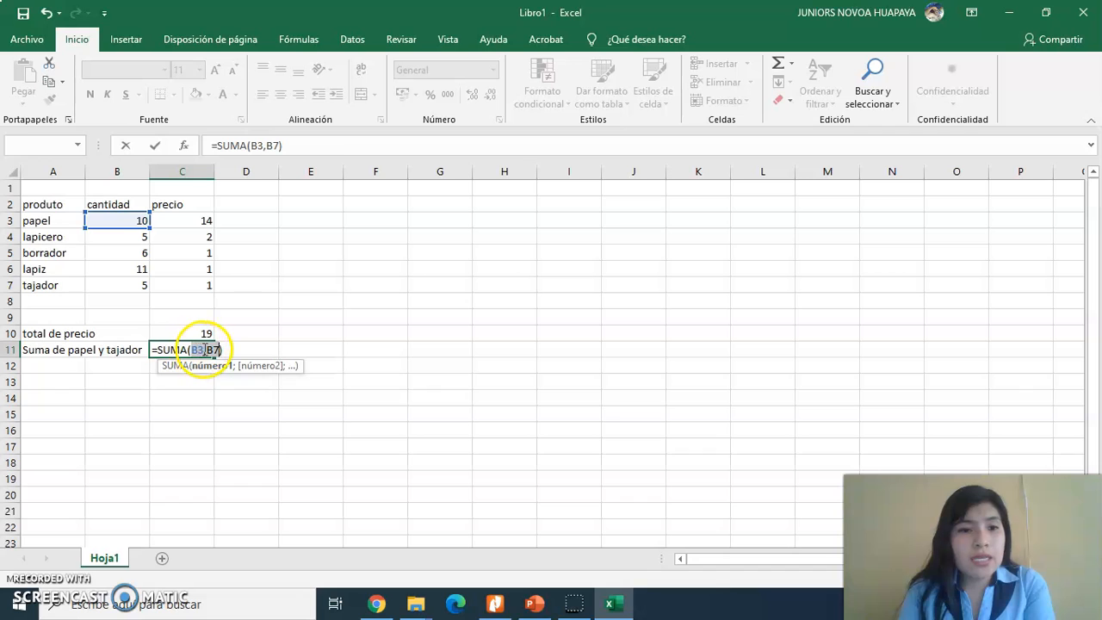
Replace the comma in the C11 formula with a semicolon so it reads =SUMA(B3;B7), and accept it.
left_click(208, 349)
key("BackSpace")
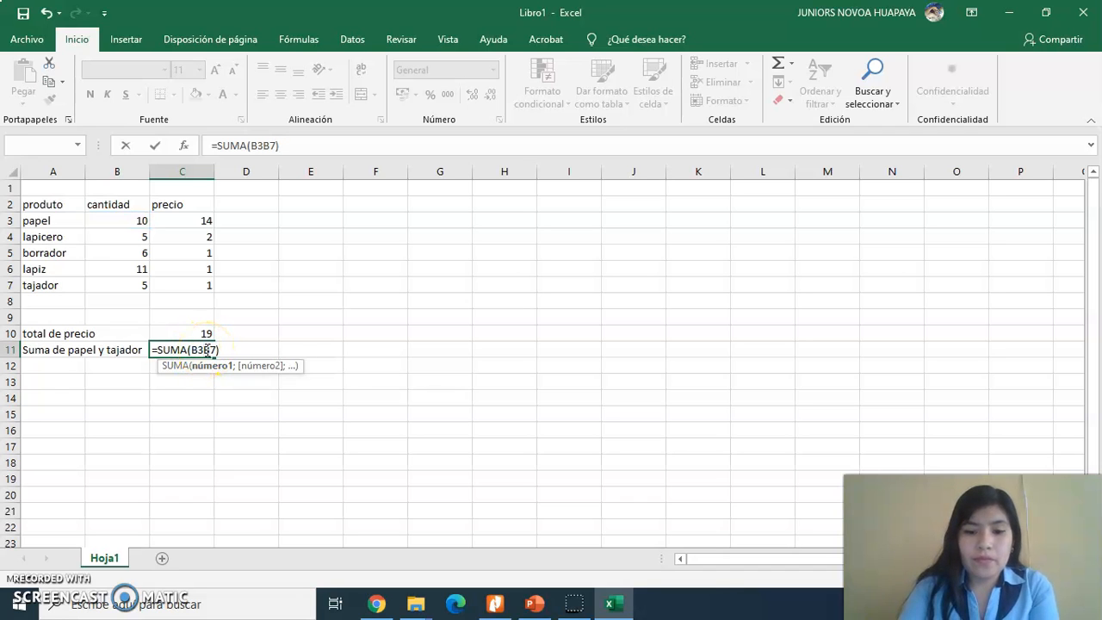
type(";")
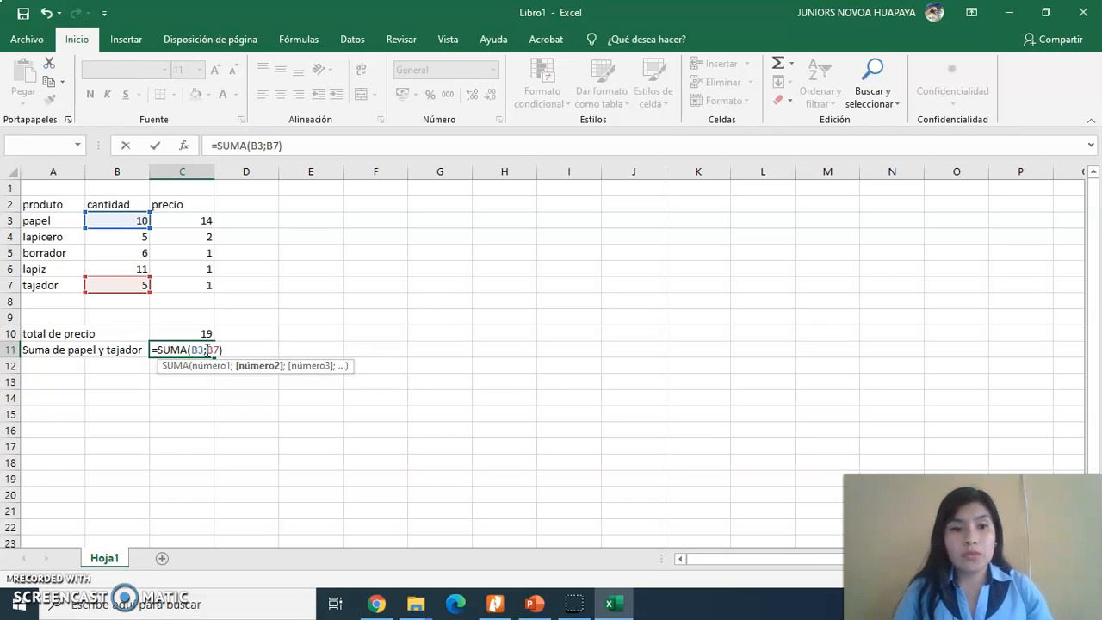
key("Return")
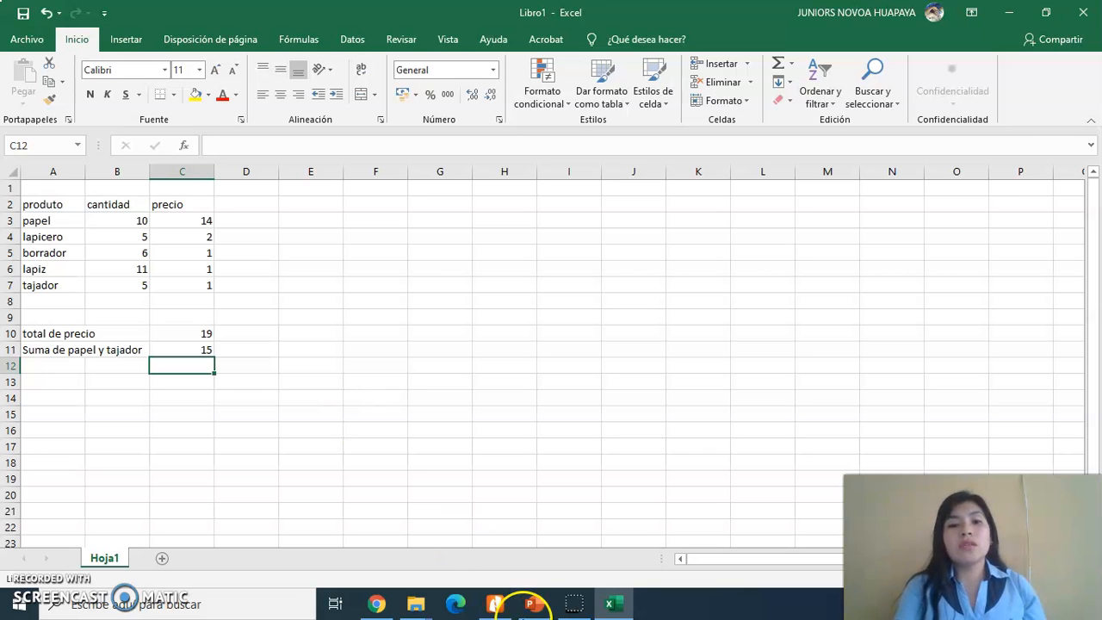
Switch to Nitro Pro and review the first exercise's required sums and sales table in the practice PDF.
left_click(495, 605)
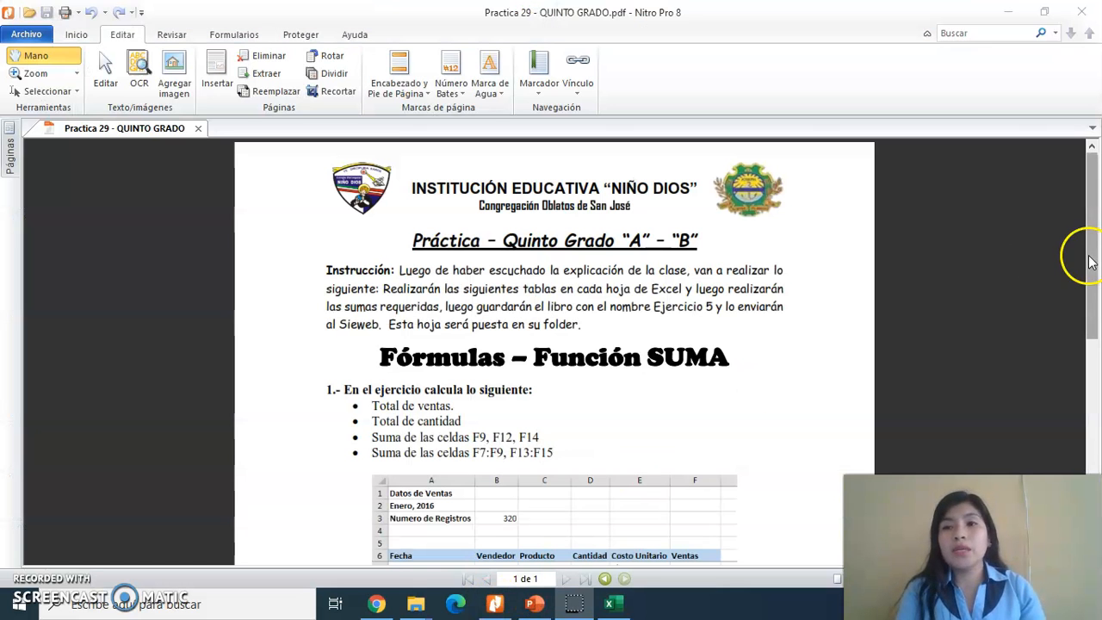
left_click_drag(1093, 206, 1094, 286)
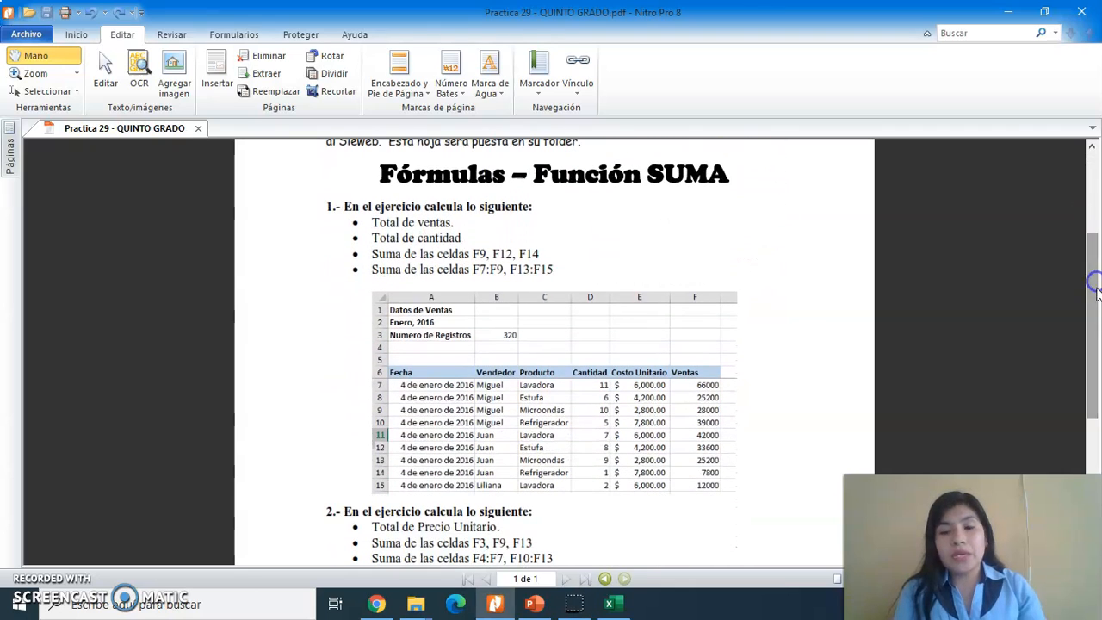